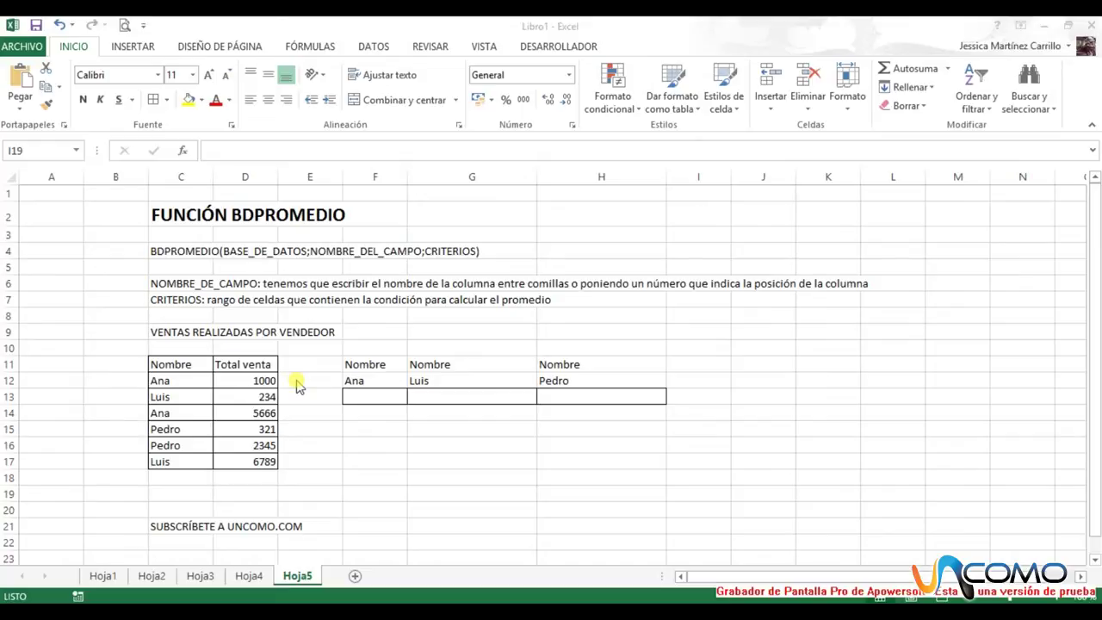
In F13, start an average formula over the vendor table C11:D17 with field 2
left_click(366, 395)
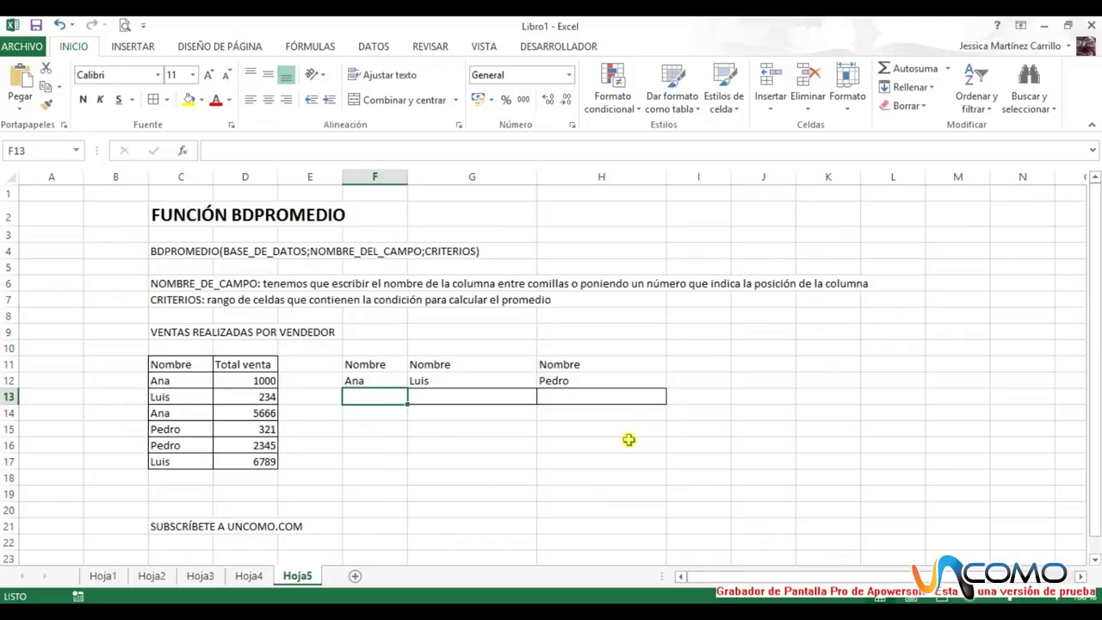
type("=promedio(")
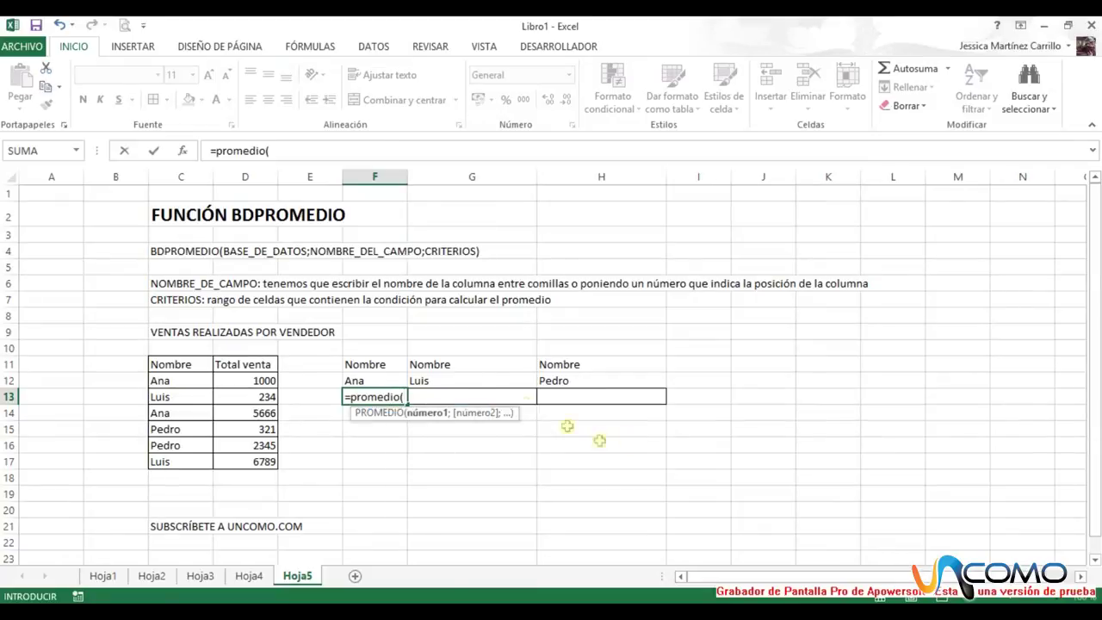
left_click(182, 364)
left_click_drag(234, 368, 258, 463)
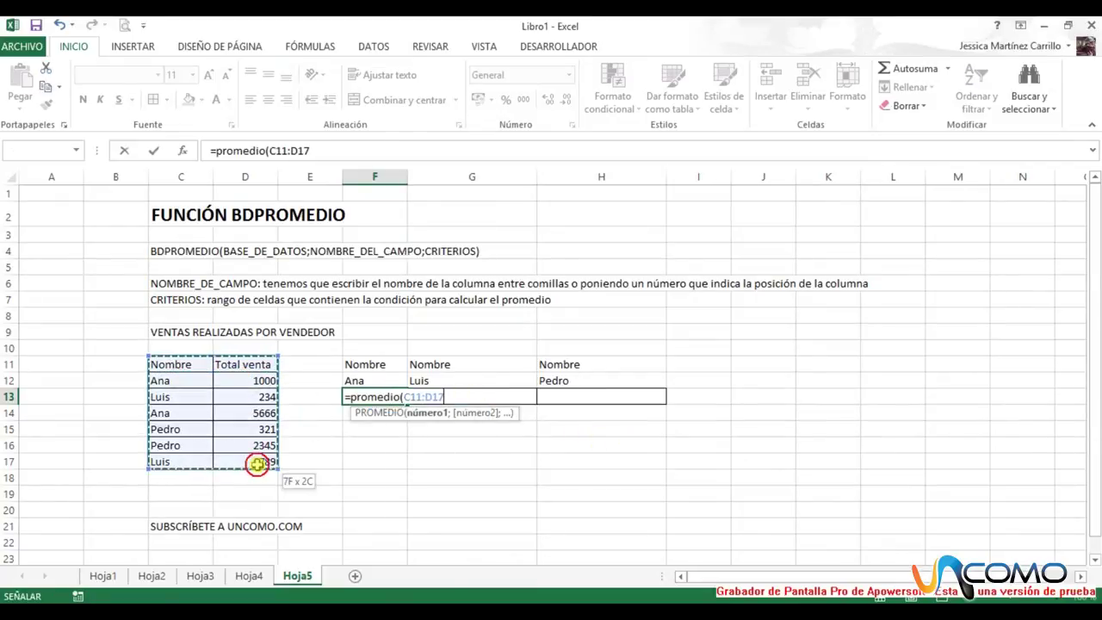
type(";")
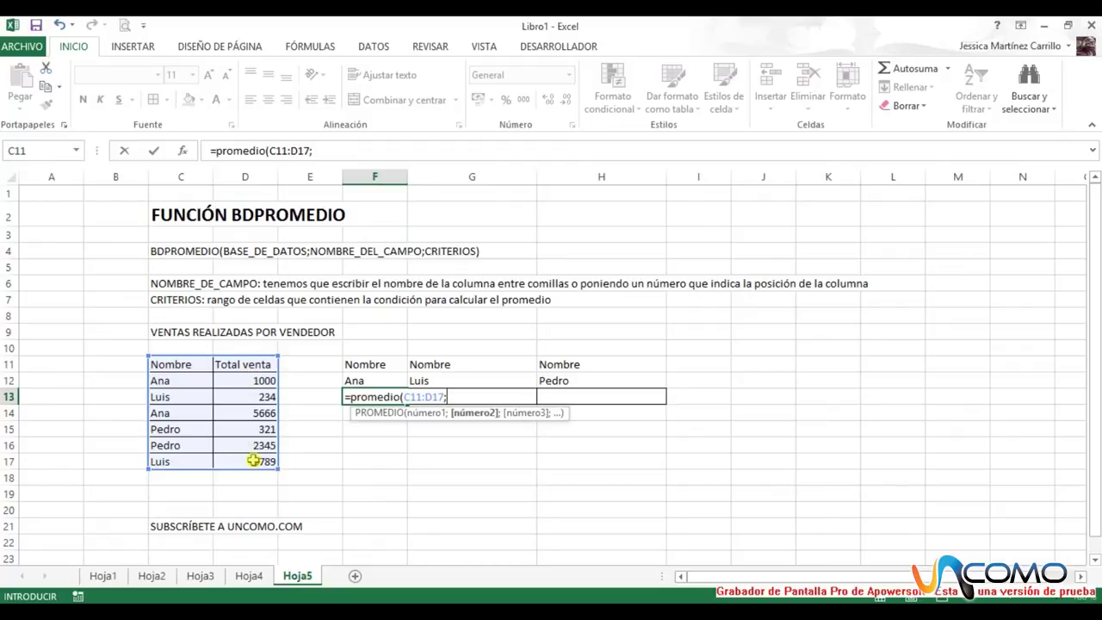
type("2;")
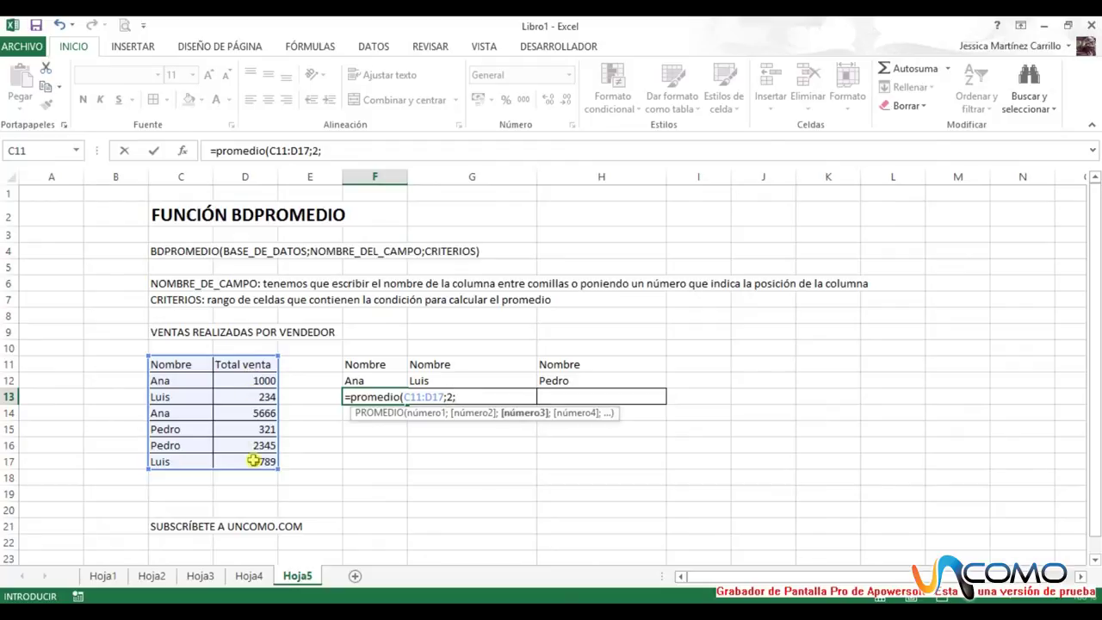
Finish the formula with Ana's criteria range F11:F12 and commit it
left_click_drag(362, 365, 360, 377)
left_click(360, 379)
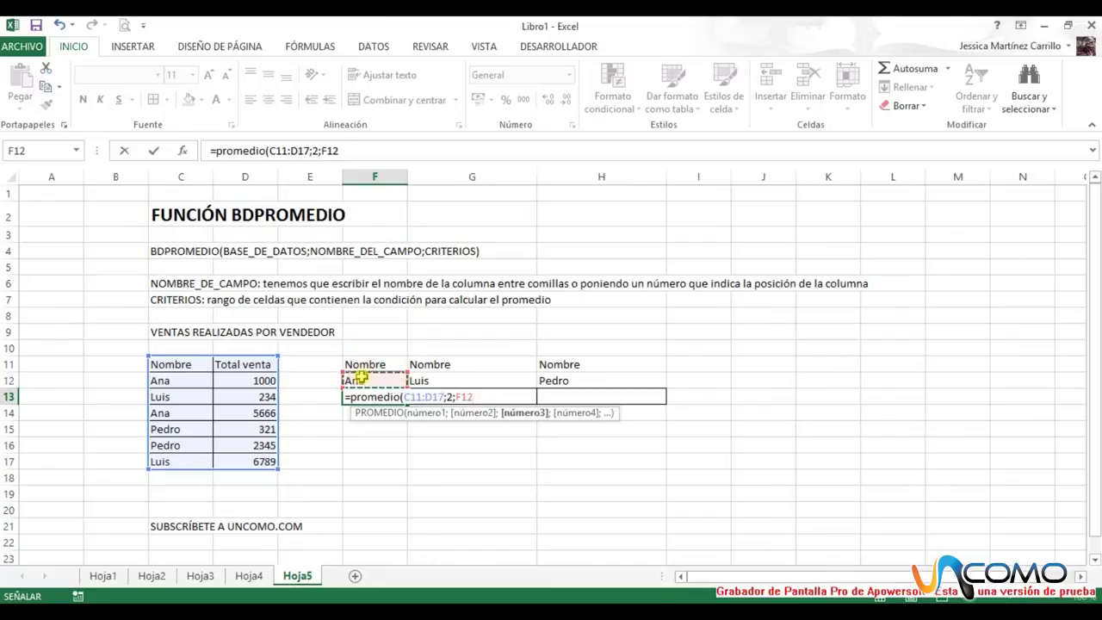
key("BackSpace")
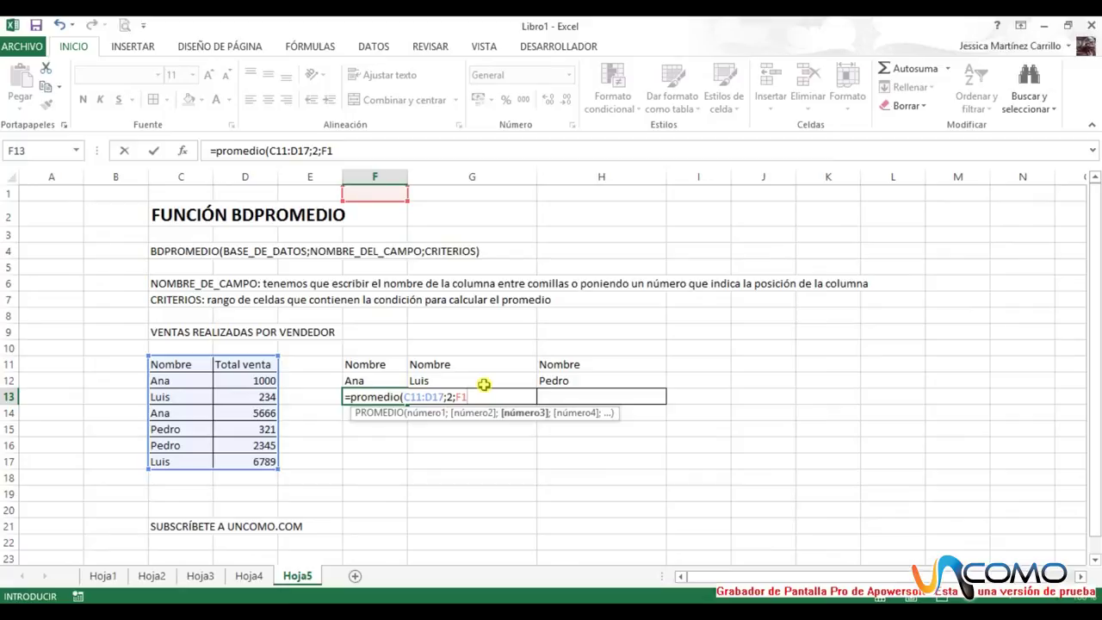
type("11:")
key("BackSpace")
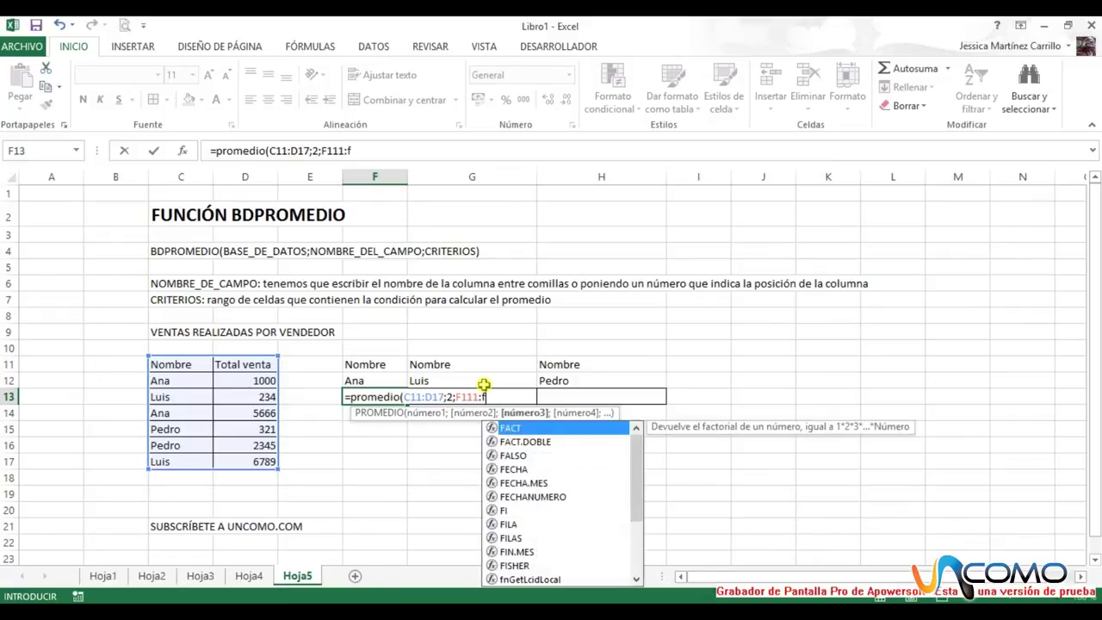
key("BackSpace")
type("f12")
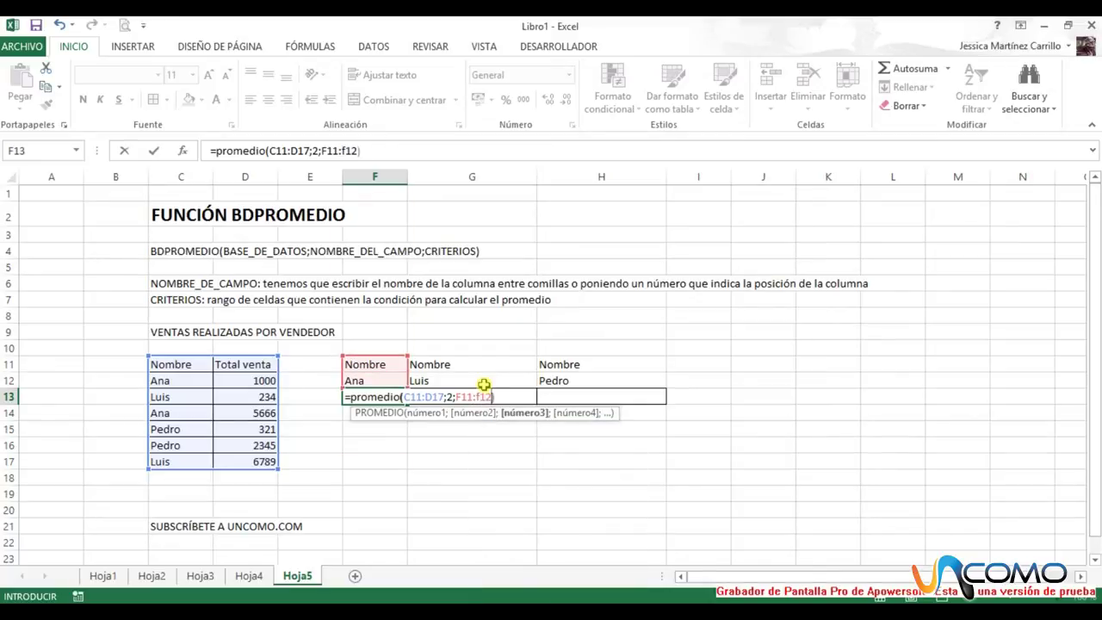
key("Return")
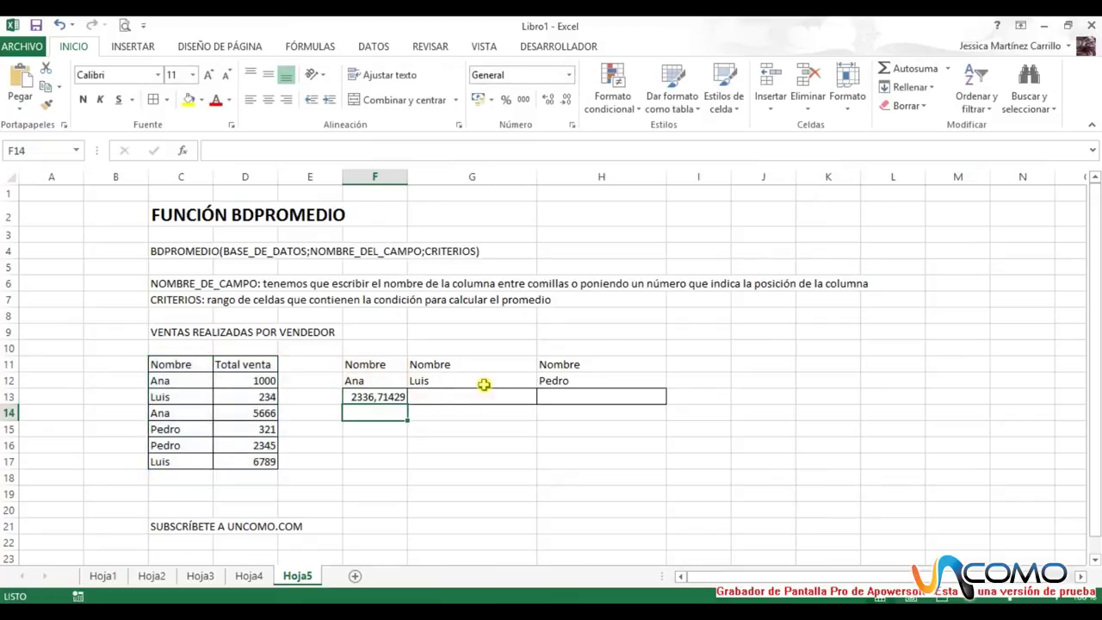
Change F13's PROMEDIO to BDPROMEDIO so it shows Ana's average of 3333
left_click(379, 397)
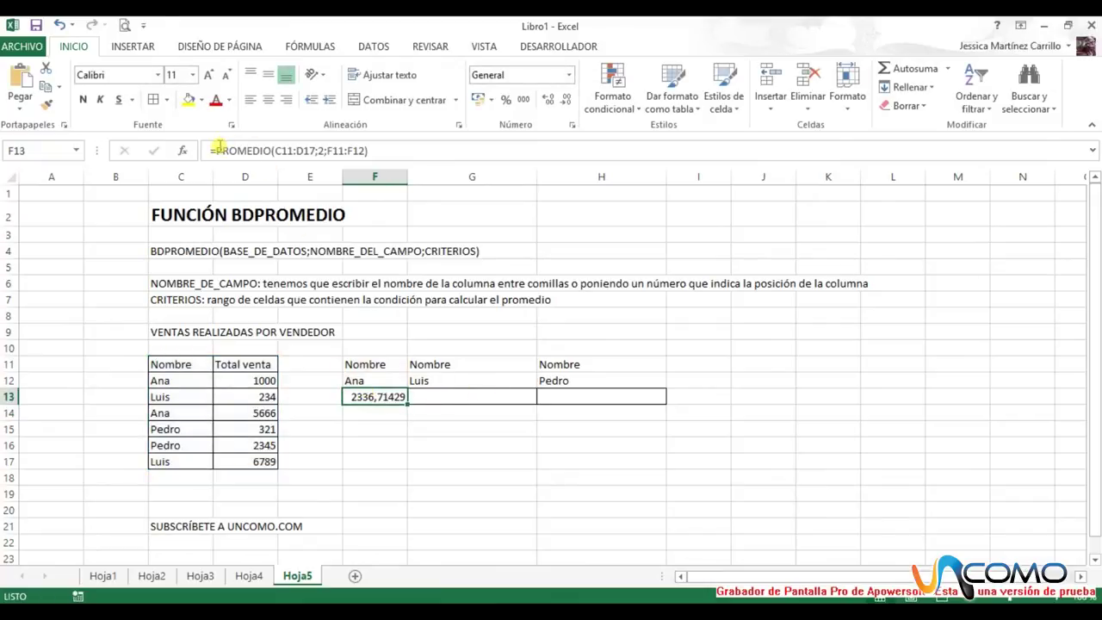
left_click(216, 151)
type("BD")
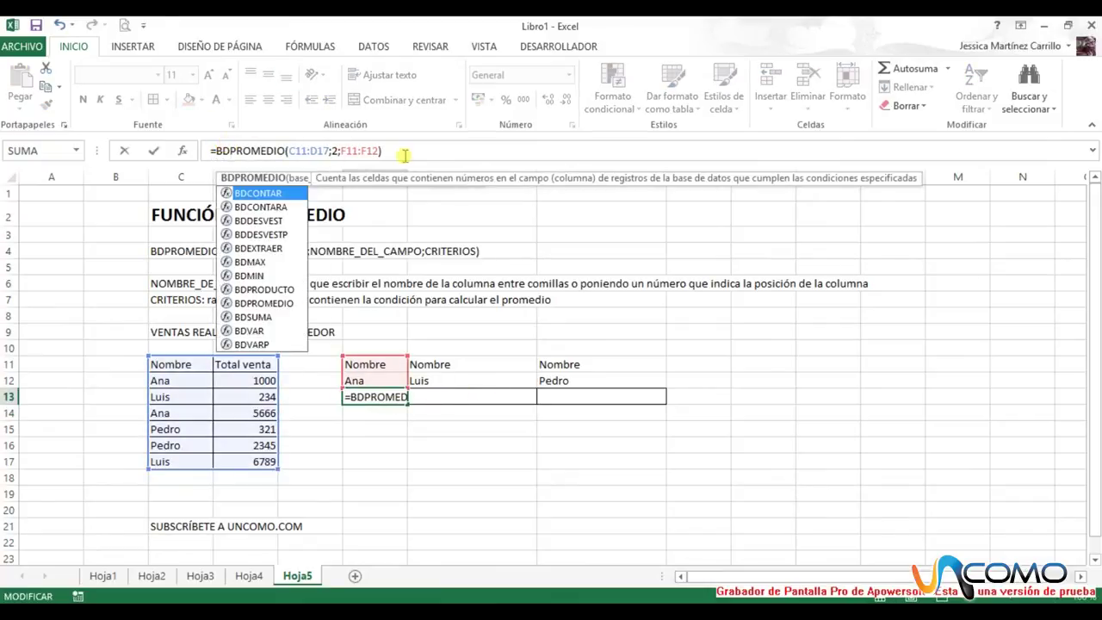
left_click(401, 151)
key("Return")
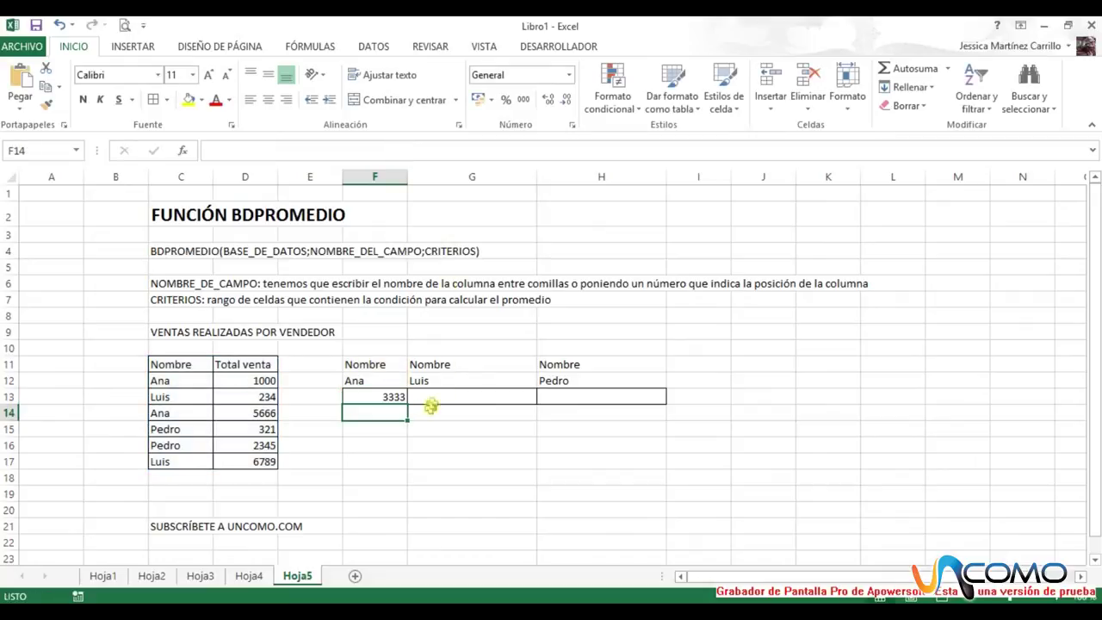
Enter =BDPROMEDIO(C11:D17;2;G11:G12) in G13 to get Luis's average of 3511,5
left_click(462, 396)
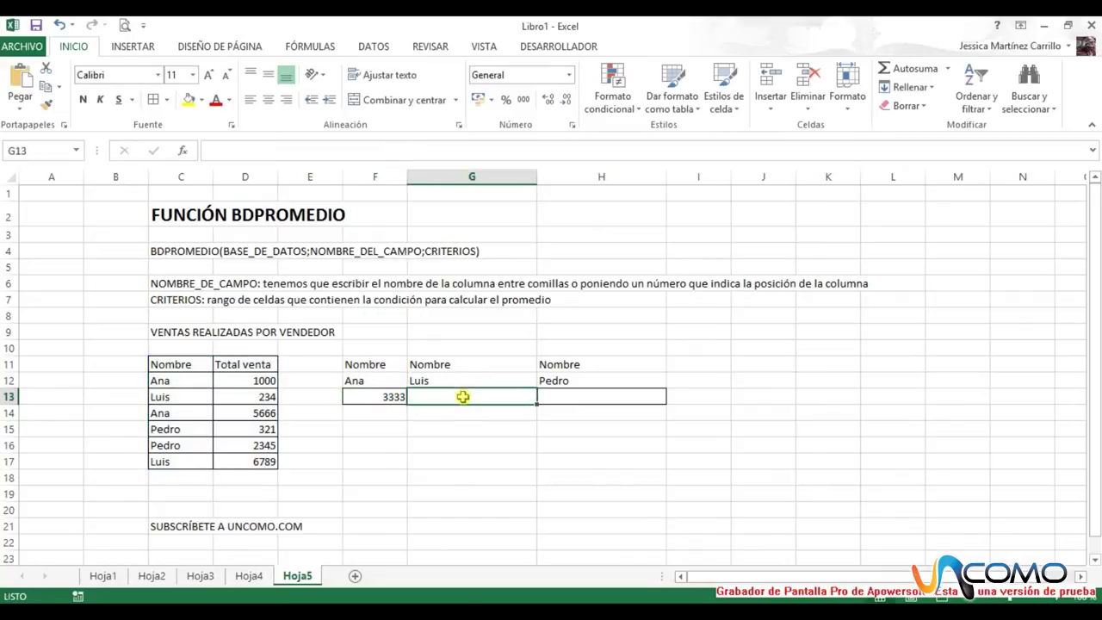
type("=")
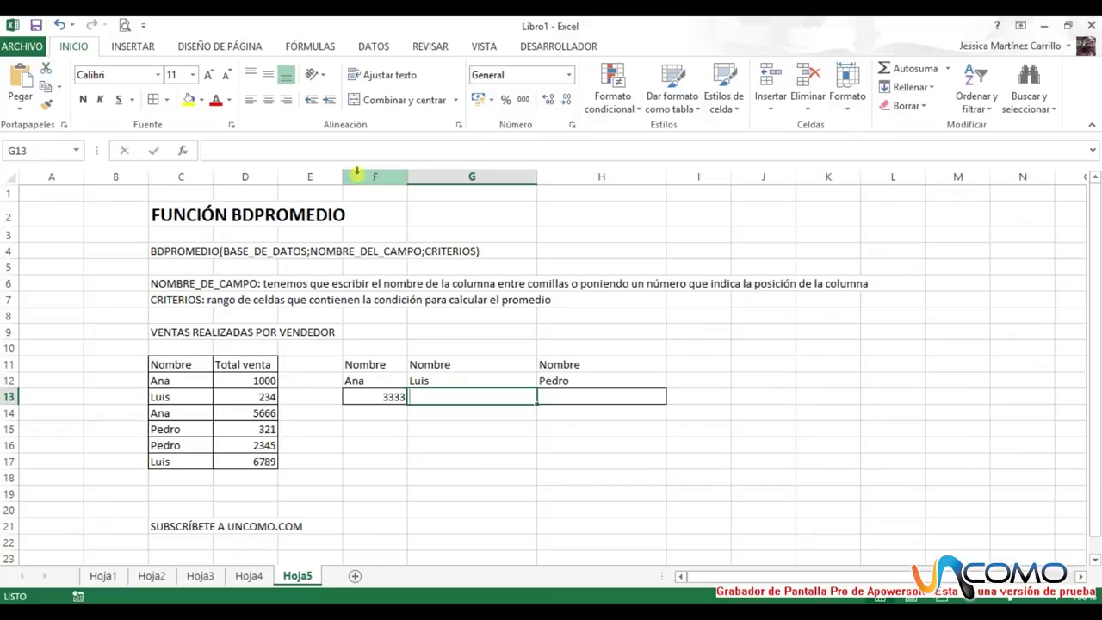
type("BDPRO")
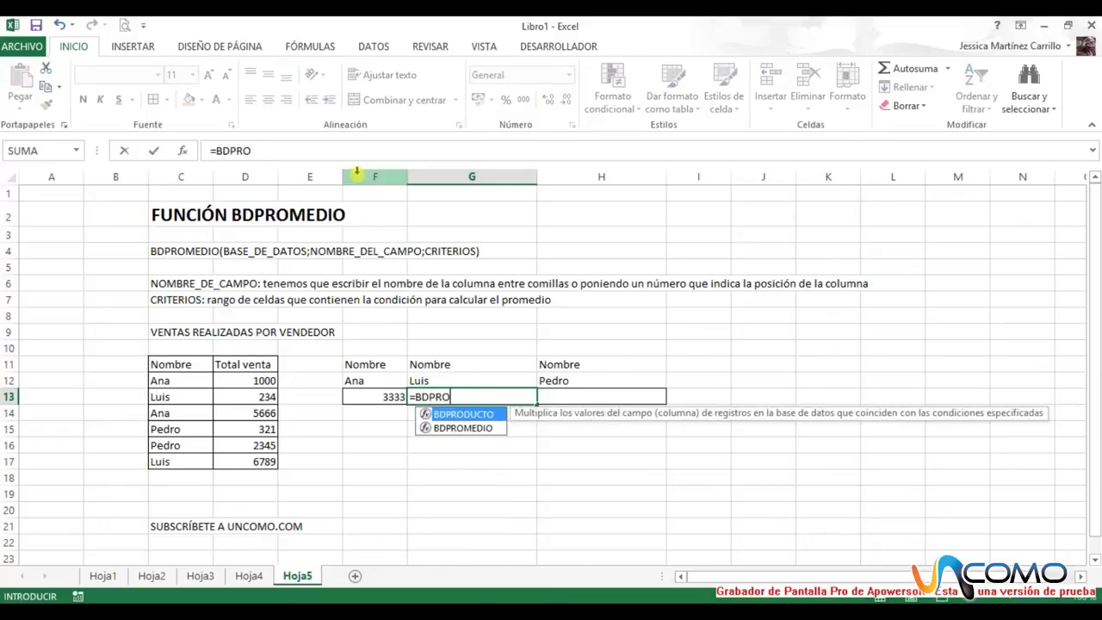
type("MEDIO(")
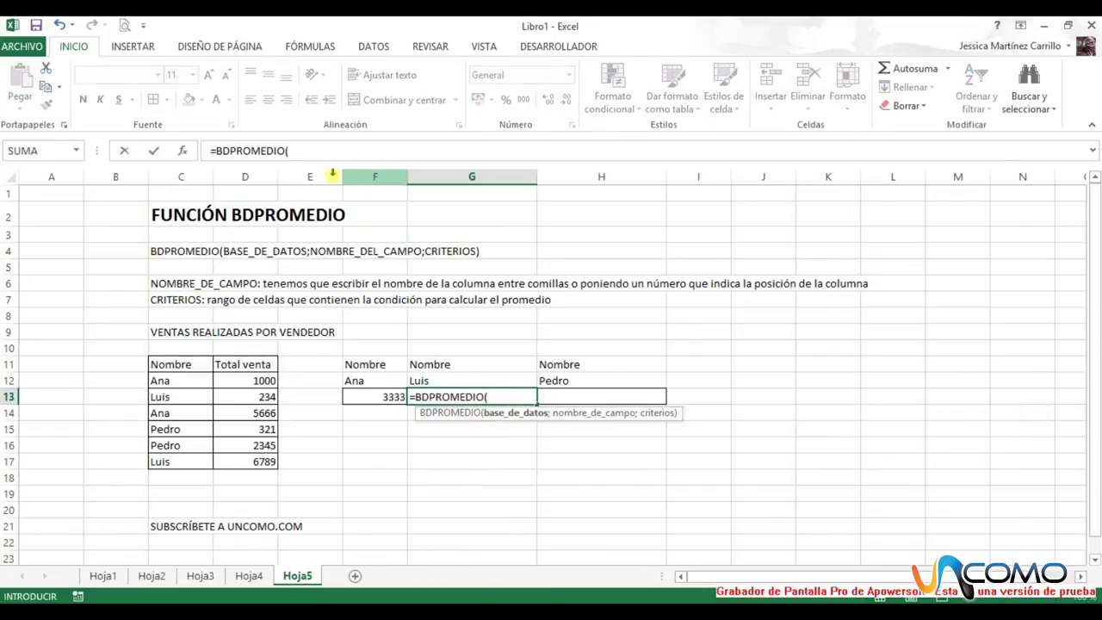
left_click_drag(181, 368, 247, 459)
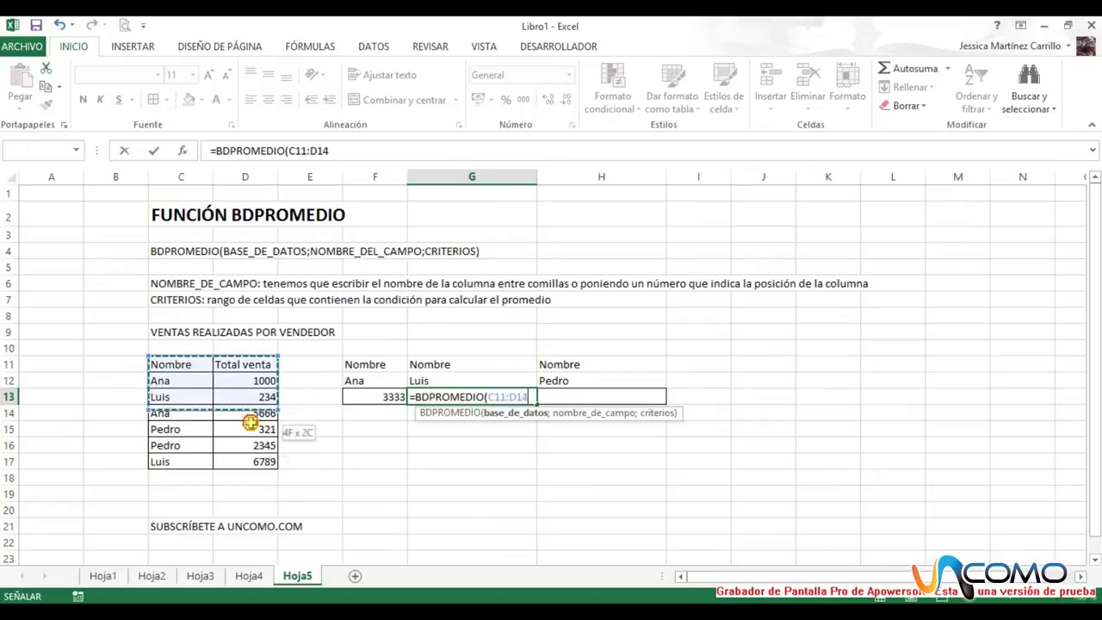
type(";")
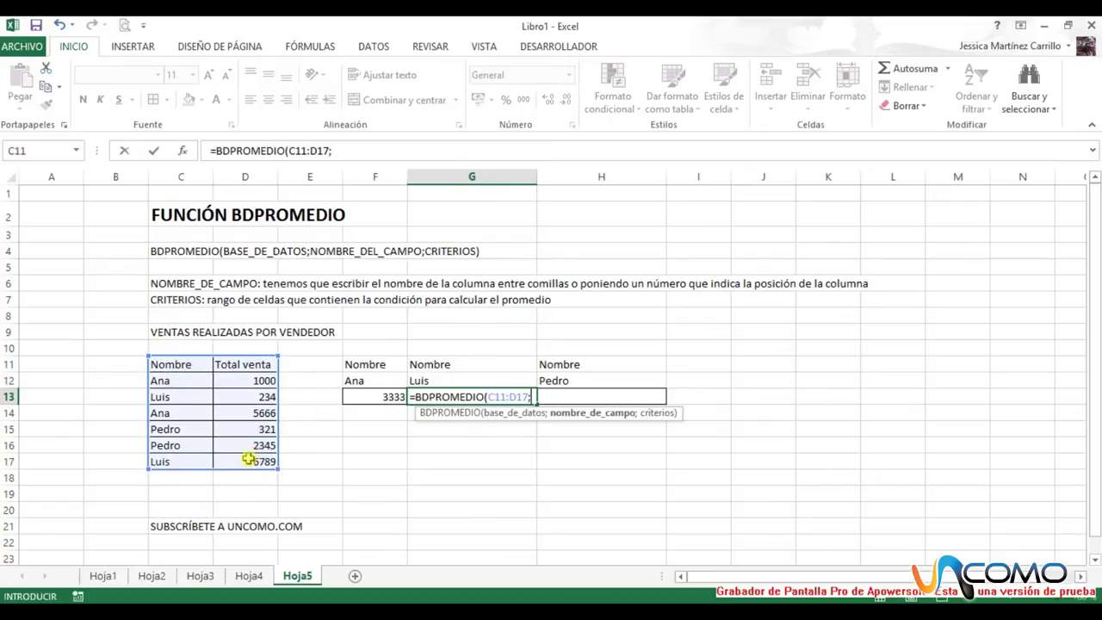
type("2;")
left_click(480, 379)
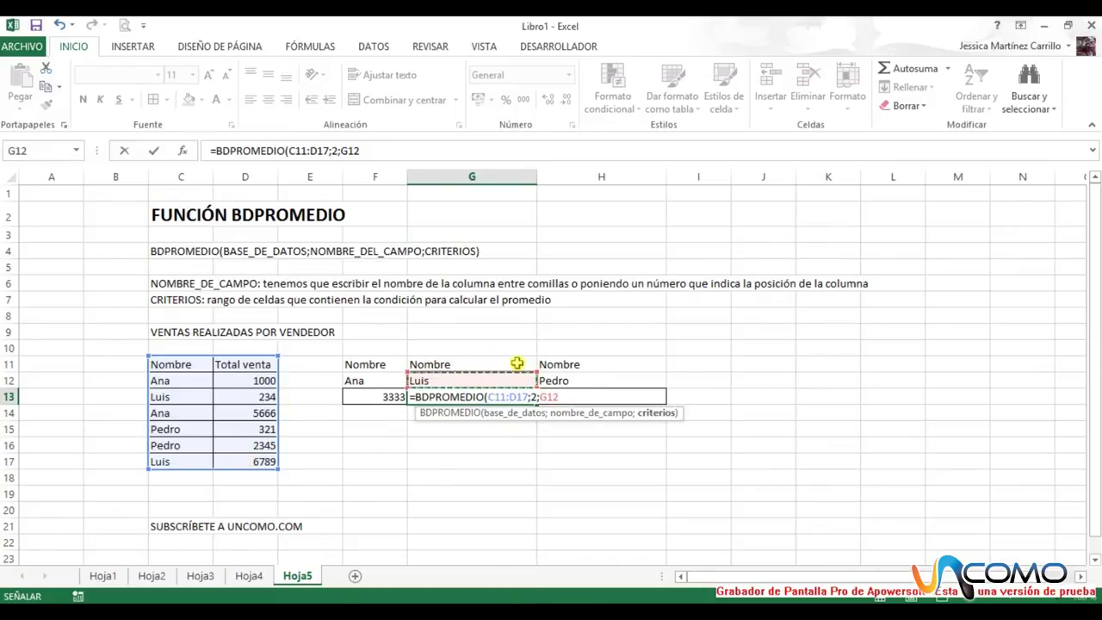
key("Left")
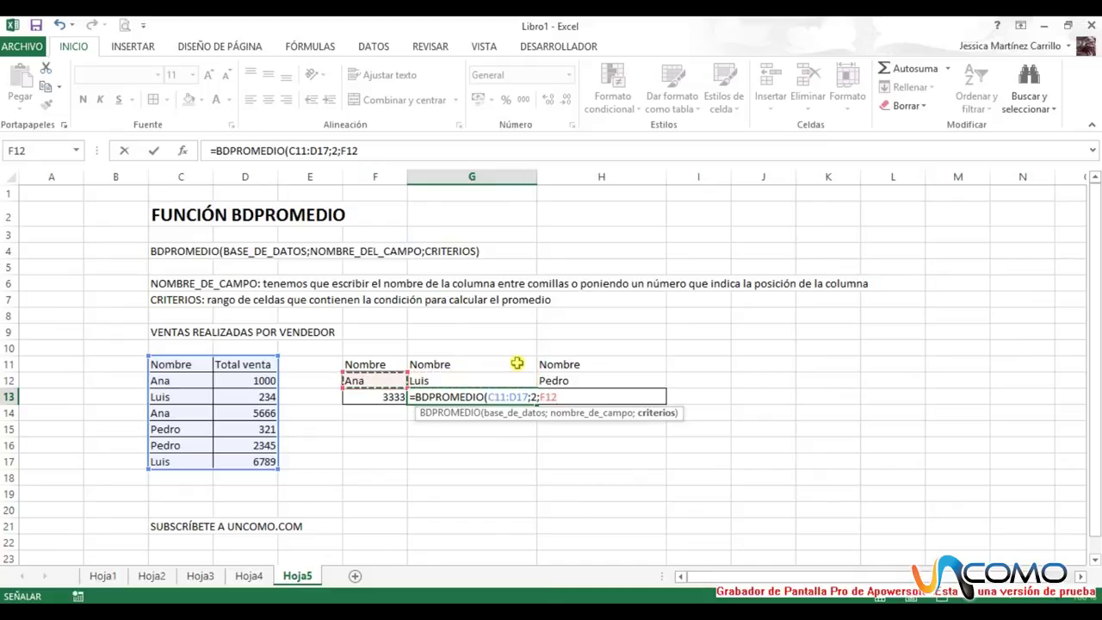
key("BackSpace")
key("BackSpace")
key("BackSpace")
type("G11:G12)")
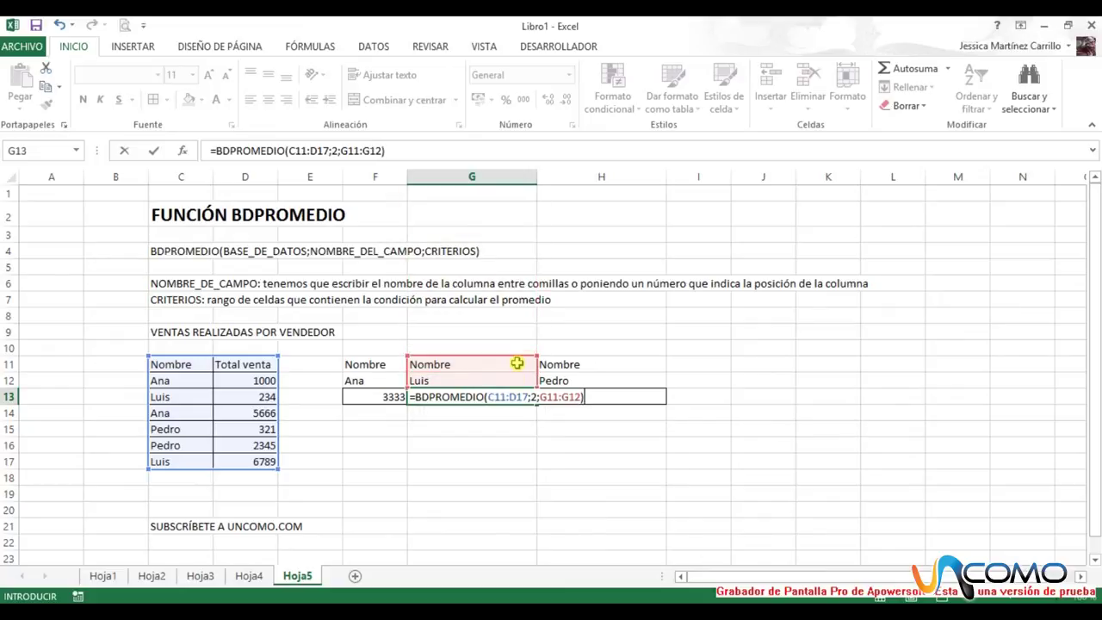
key("Return")
left_click(601, 395)
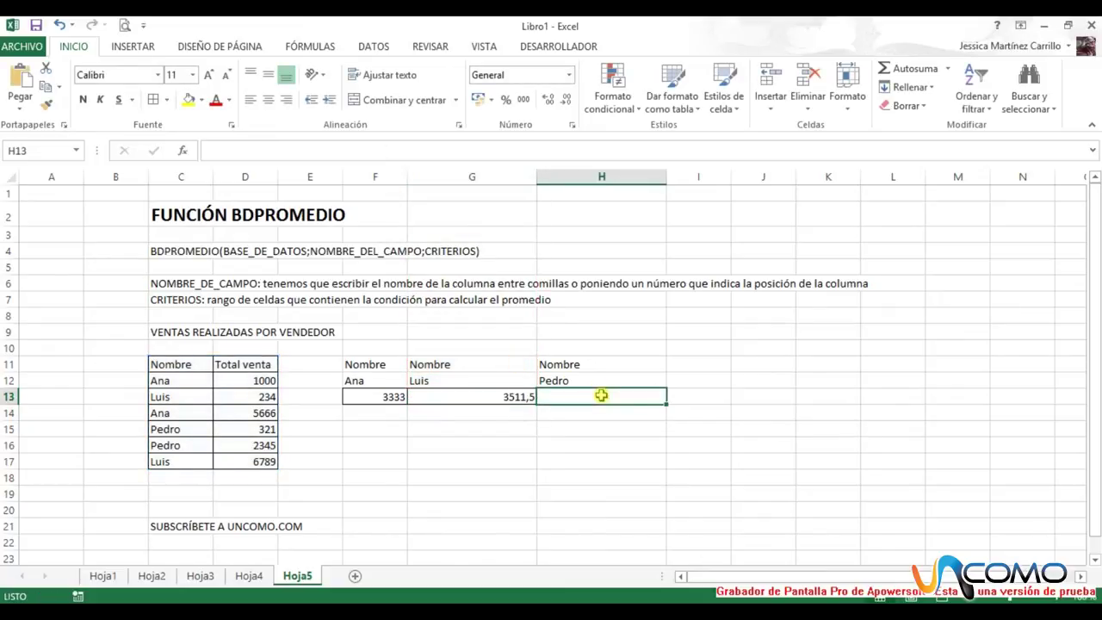
Enter =BDPROMEDIO(C11:D17;2;H11:H12) in H13 for Pedro's average sales
type("=BD")
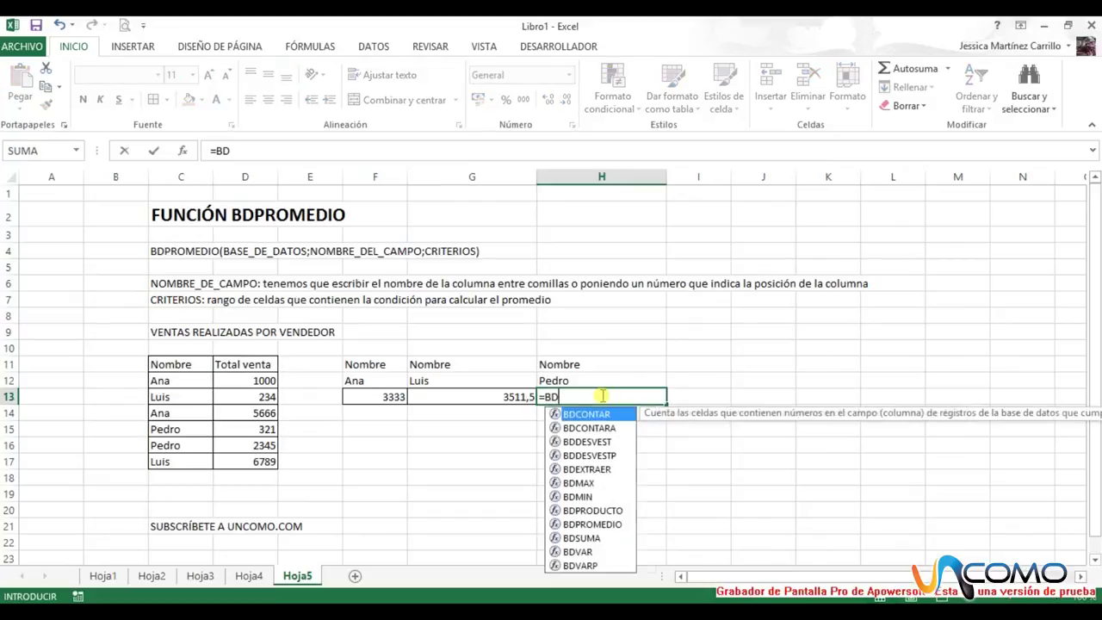
type("PROMED")
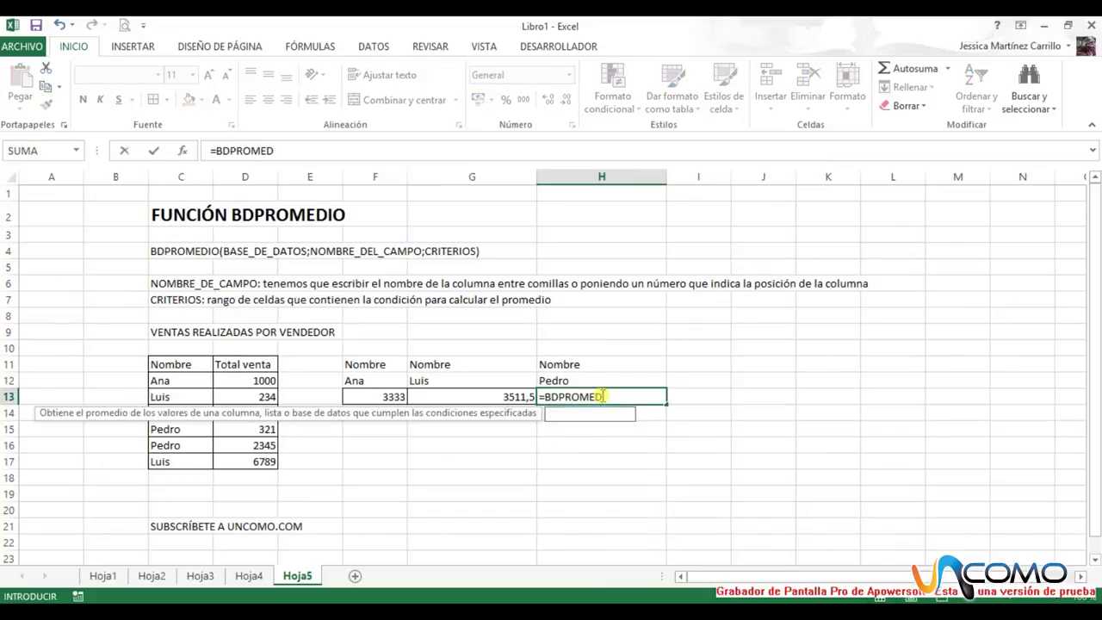
type("IO(")
left_click_drag(185, 366, 249, 460)
type(";2;")
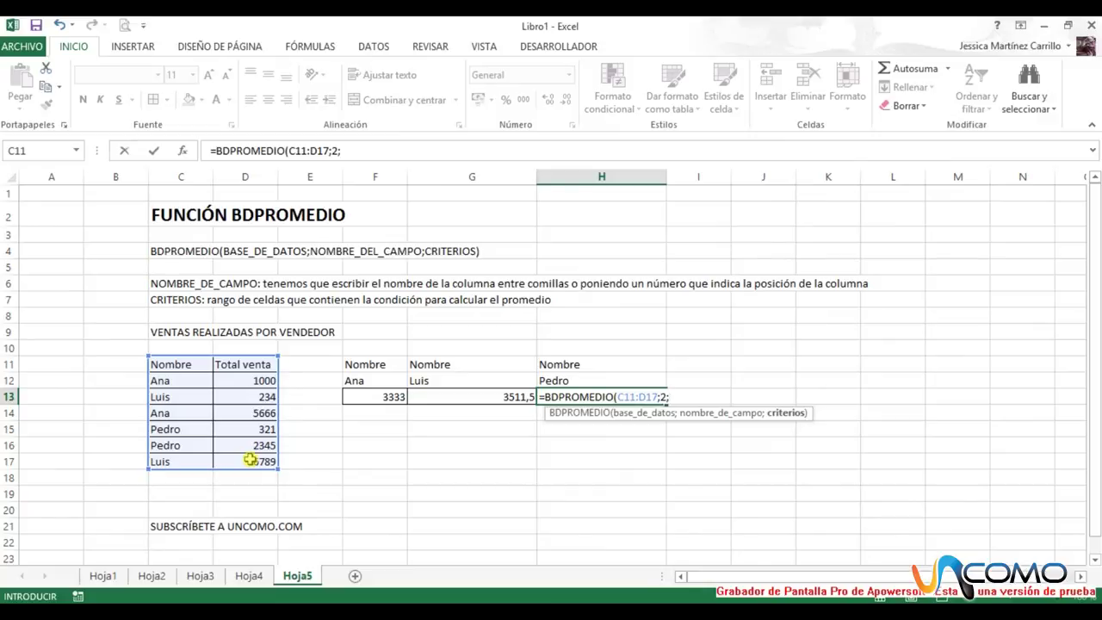
type("H")
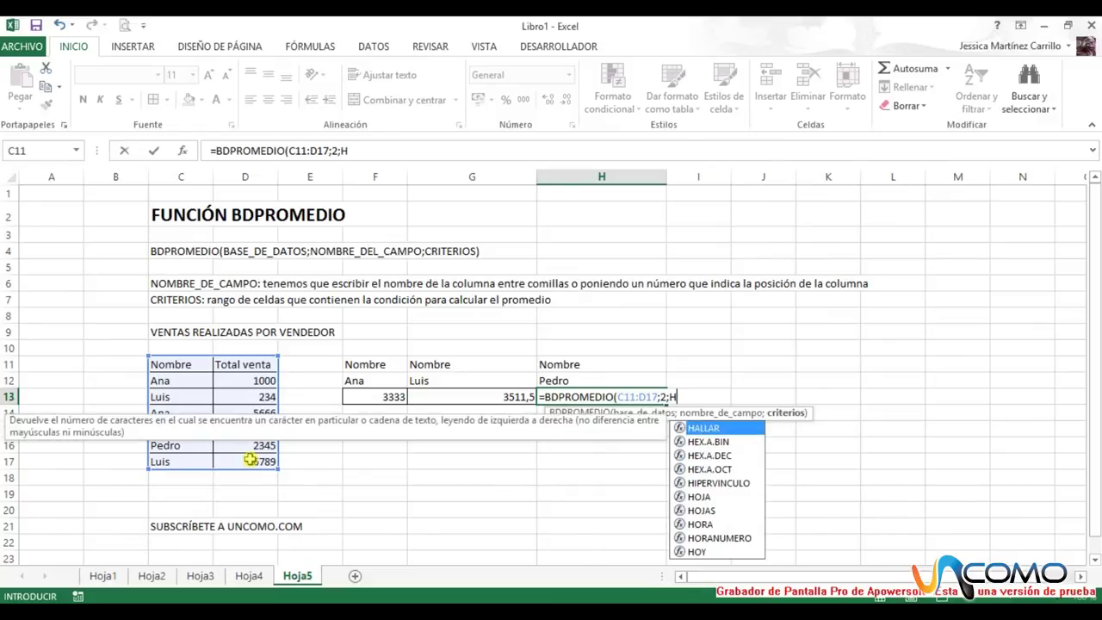
type("11:")
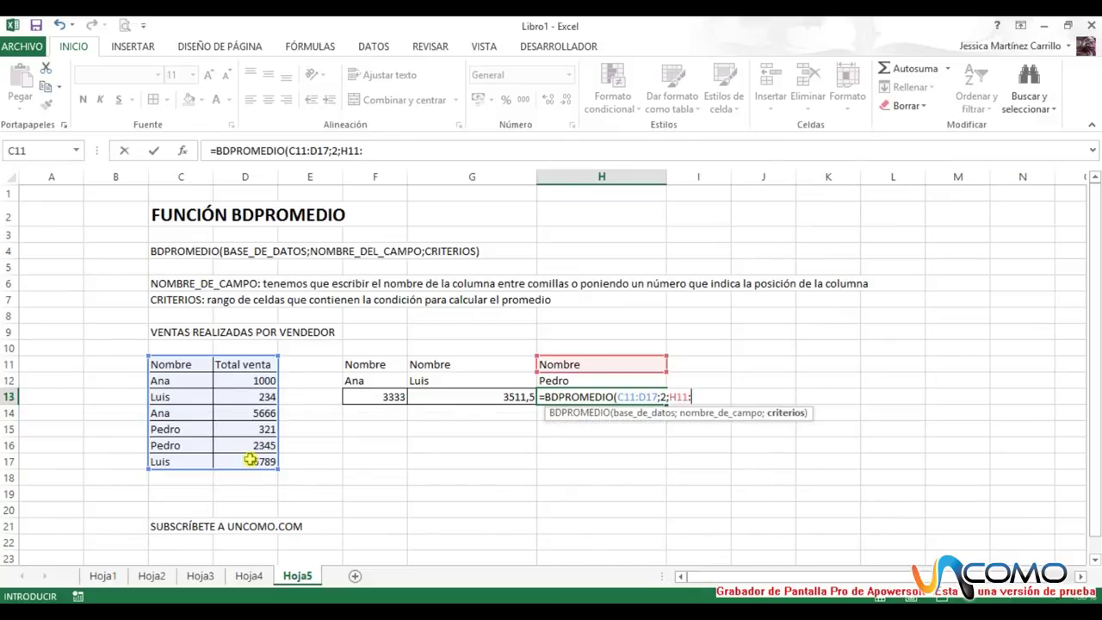
type("H12")
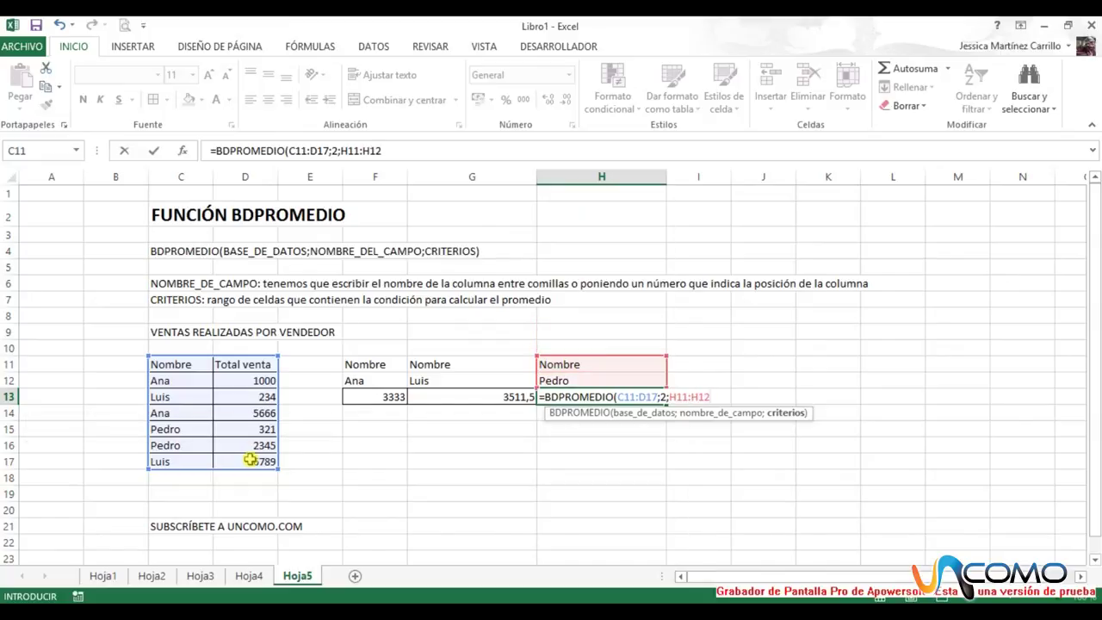
type(")")
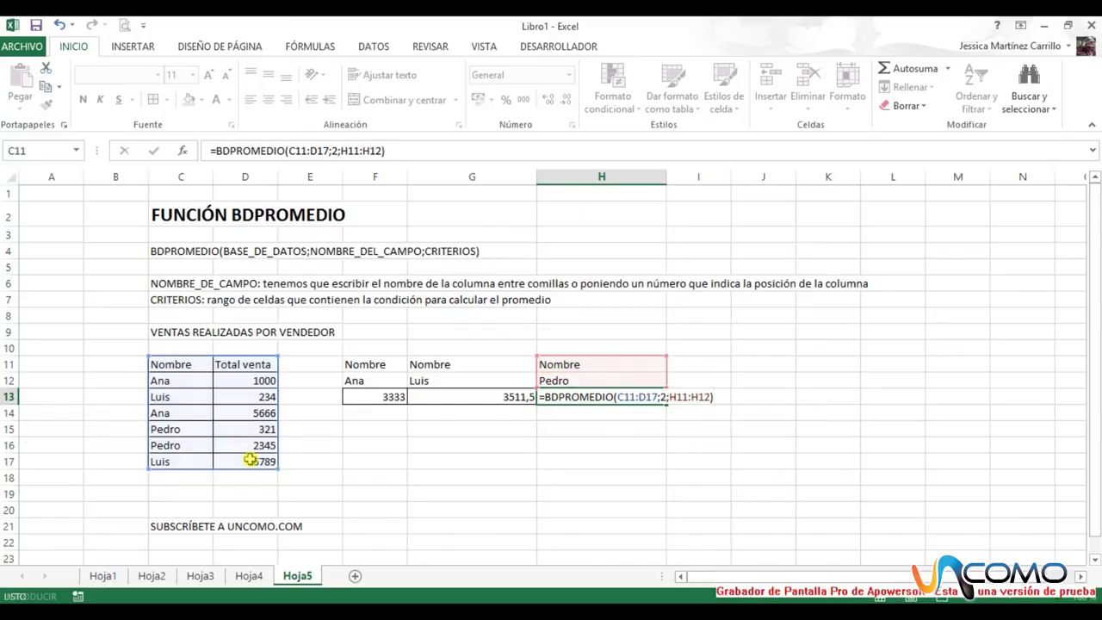
key("Return")
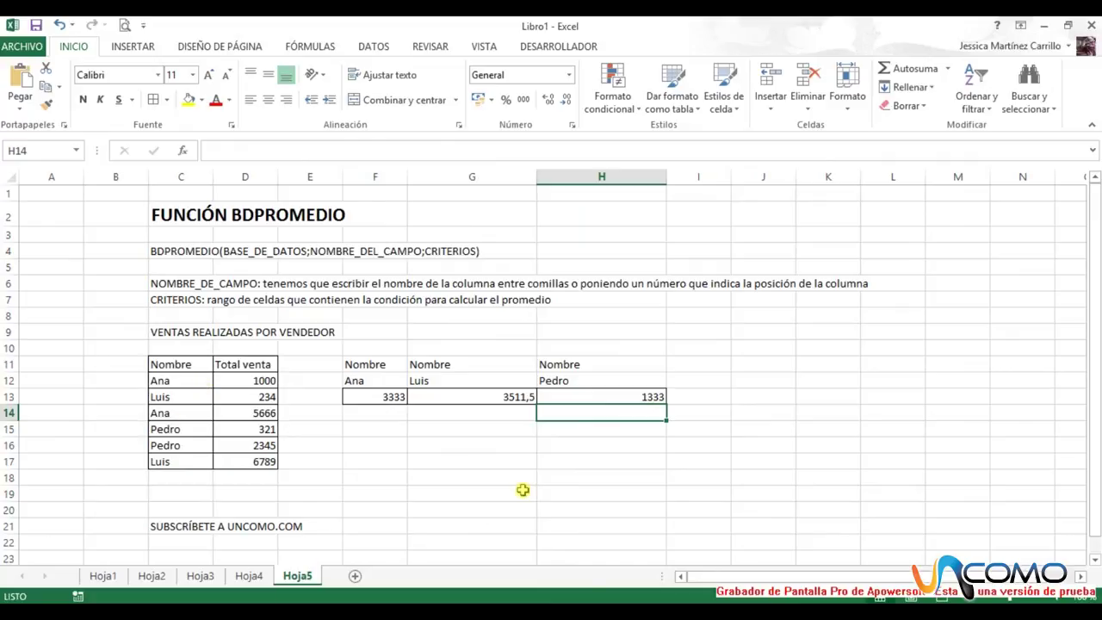